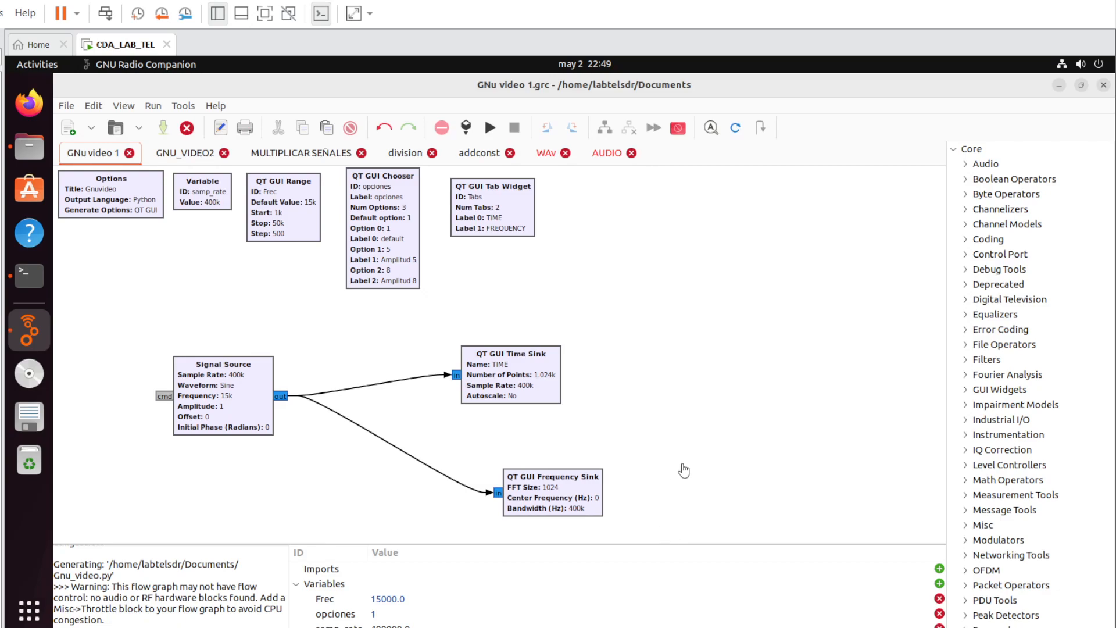
Search the block library for "qt gui ran" to locate the QT GUI Range block, and clear the search
{"action": "left_click", "coordinate": [713, 126]}
{"action": "type", "text": "qt gui ran"}
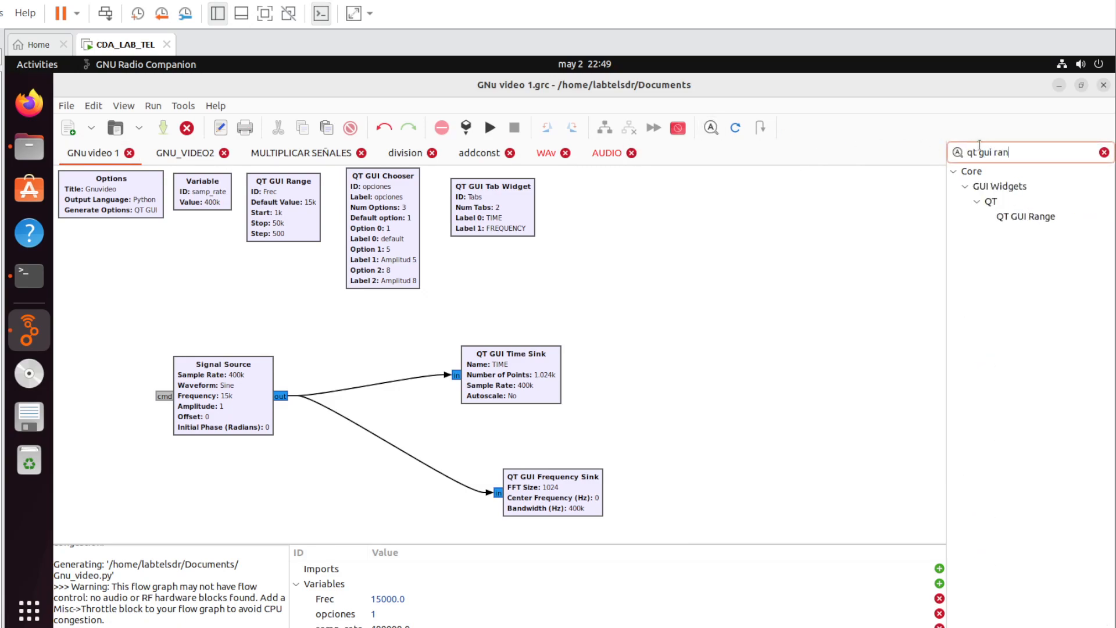
{"action": "left_click_drag", "start_coordinate": [1021, 153], "coordinate": [896, 148]}
{"action": "key", "text": "BackSpace"}
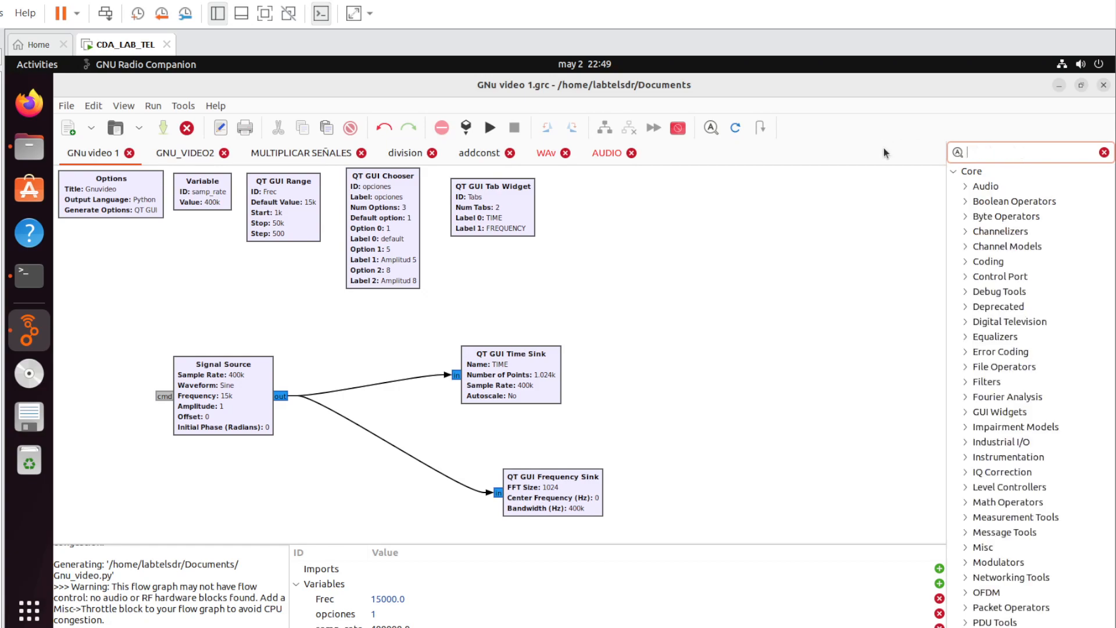
Review the properties of the Frec QT GUI Range block and keep Counter + Slider as its widget
{"action": "double_click", "coordinate": [295, 221]}
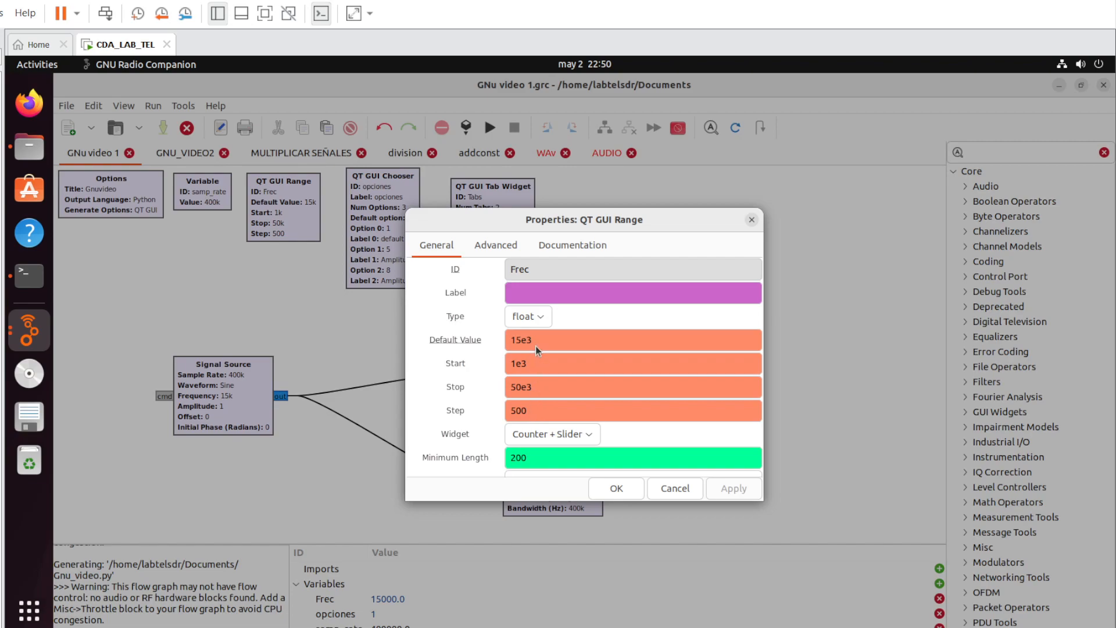
{"action": "left_click", "coordinate": [581, 433]}
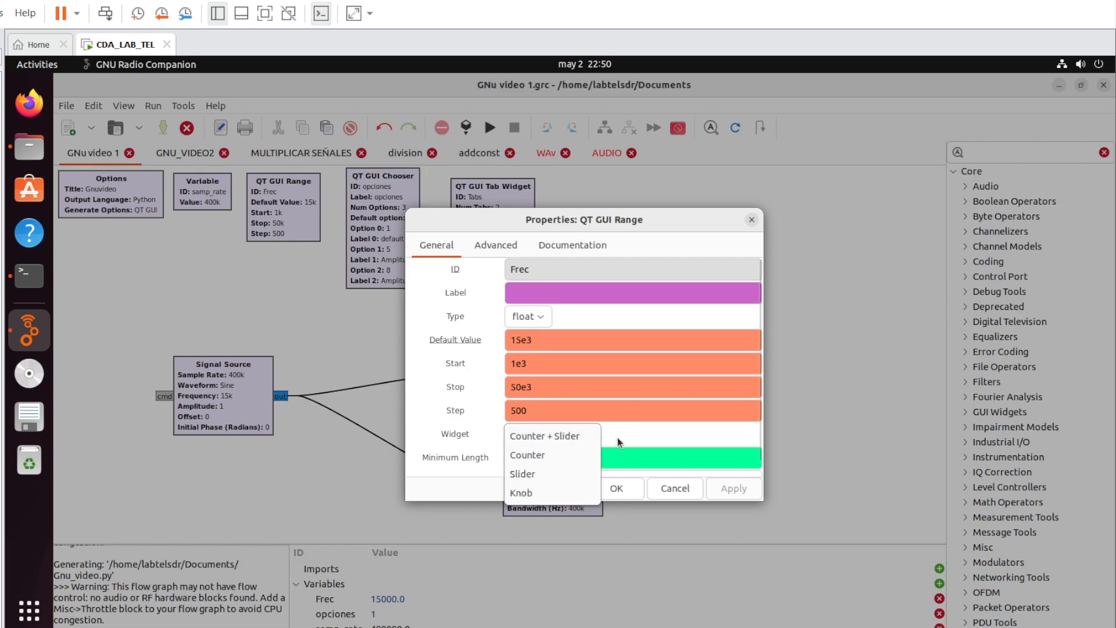
{"action": "left_click", "coordinate": [563, 437]}
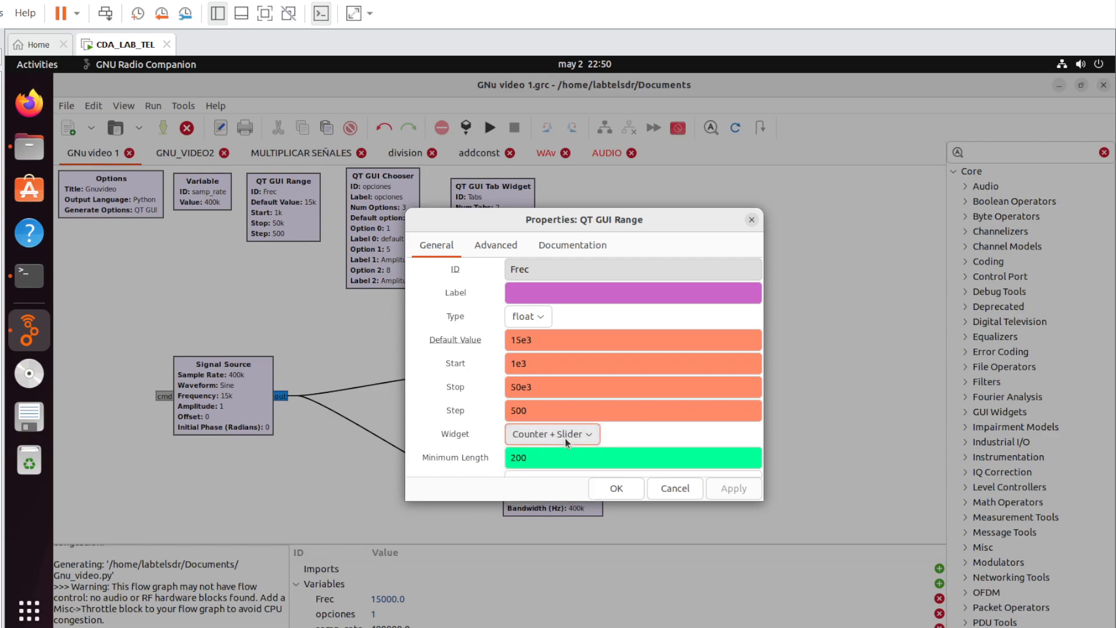
{"action": "scroll", "coordinate": [629, 429], "scroll_direction": "down", "scroll_amount": 1}
{"action": "scroll", "coordinate": [633, 431], "scroll_direction": "up", "scroll_amount": 1}
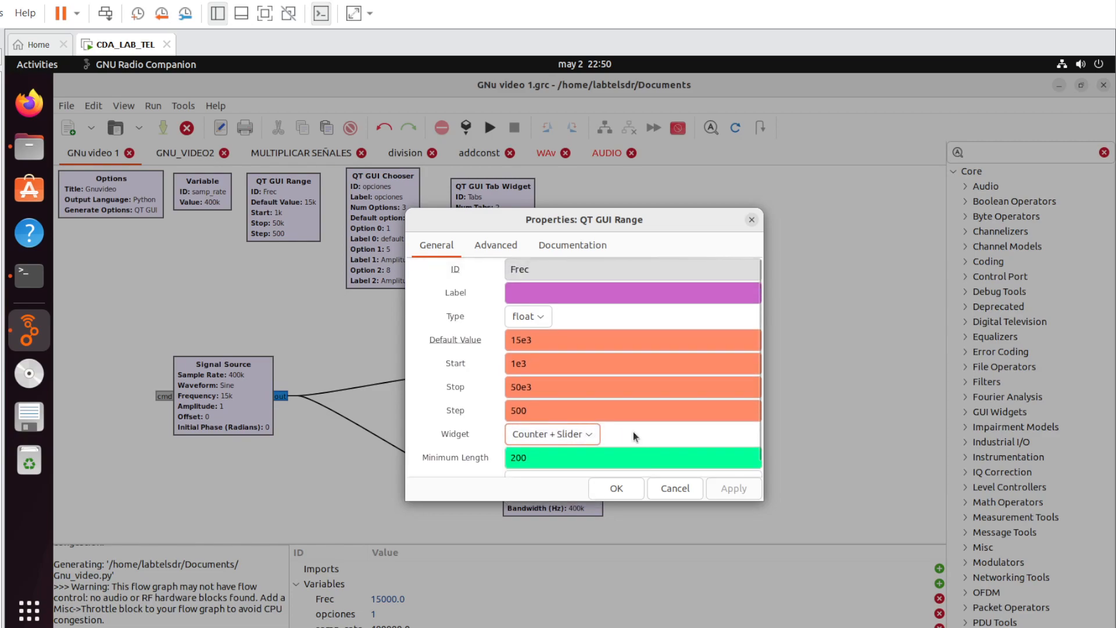
{"action": "left_click", "coordinate": [615, 490]}
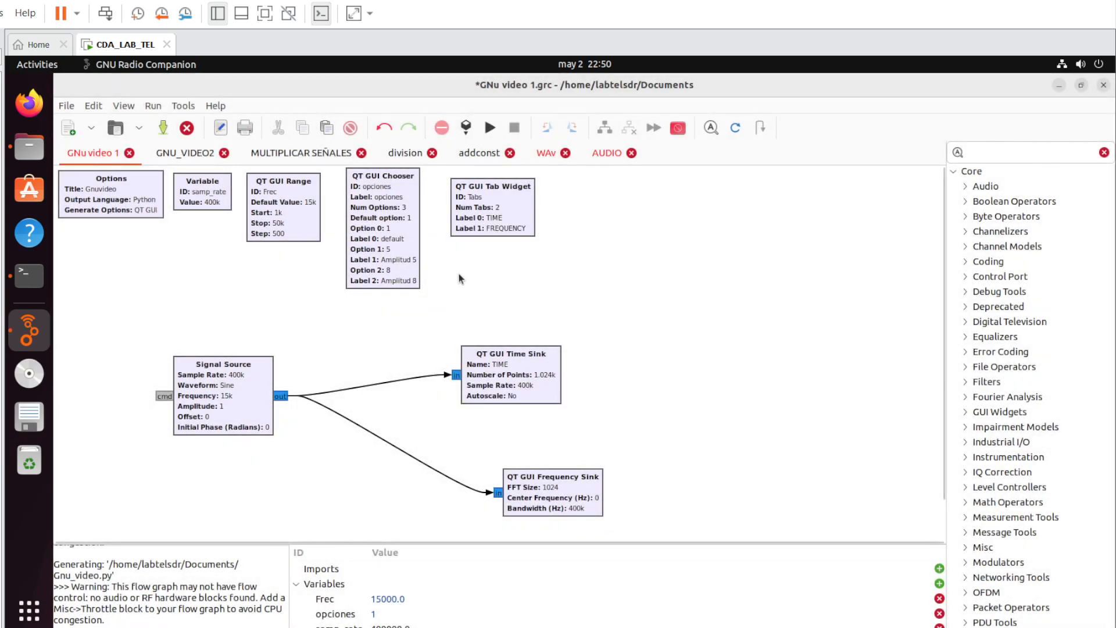
Examine the QT GUI Chooser's number of options, option values, labels, widget and orientation without changing them
{"action": "double_click", "coordinate": [392, 246]}
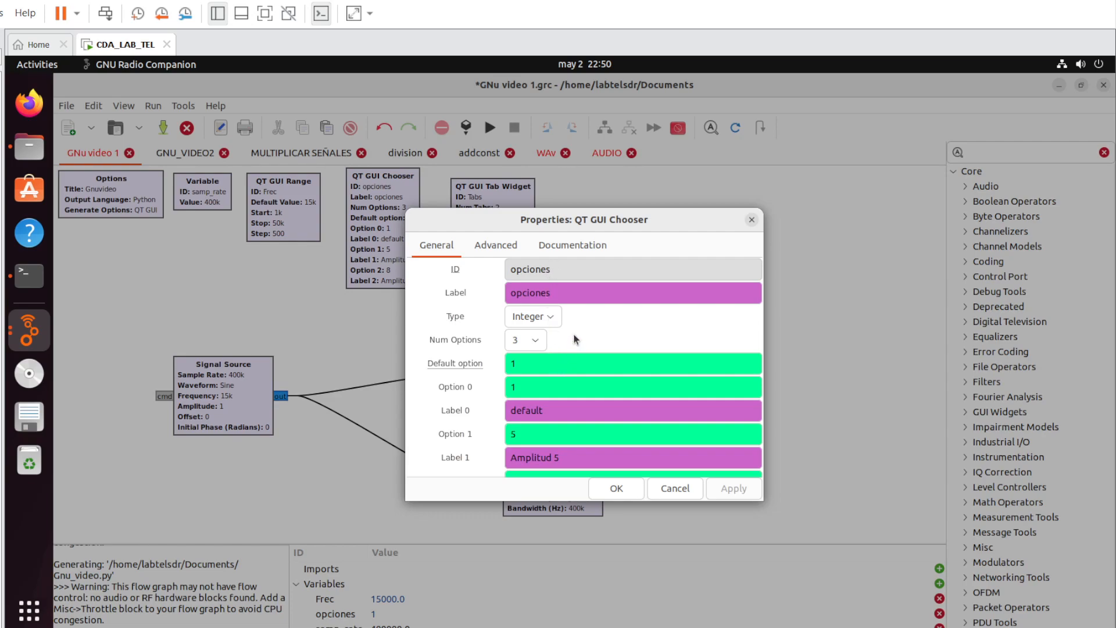
{"action": "scroll", "coordinate": [581, 329], "scroll_direction": "down", "scroll_amount": 2}
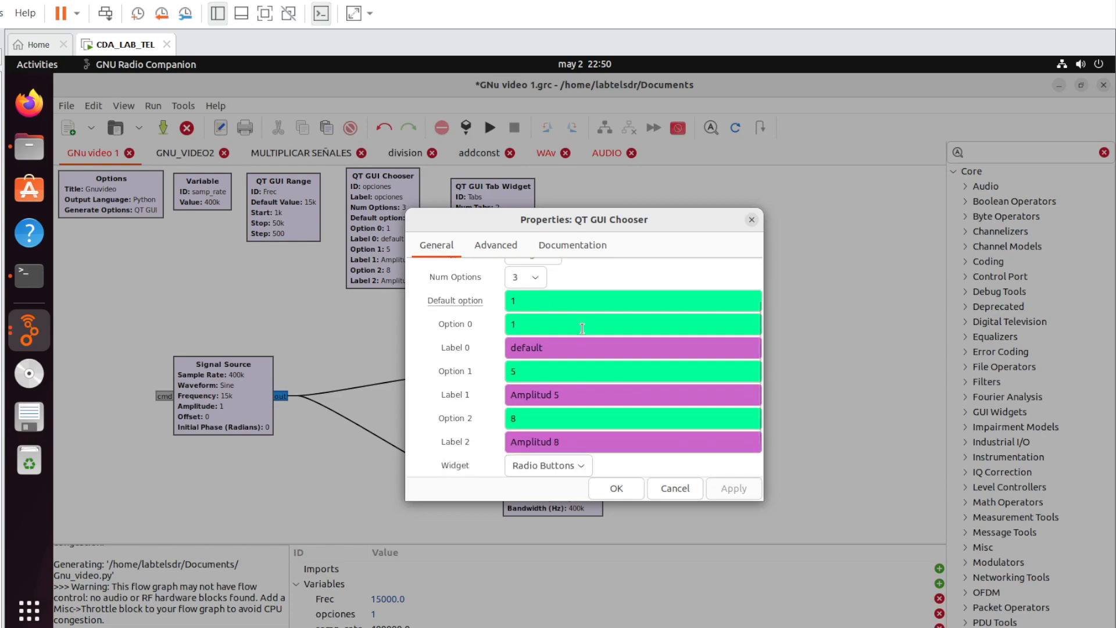
{"action": "scroll", "coordinate": [581, 329], "scroll_direction": "up", "scroll_amount": 1}
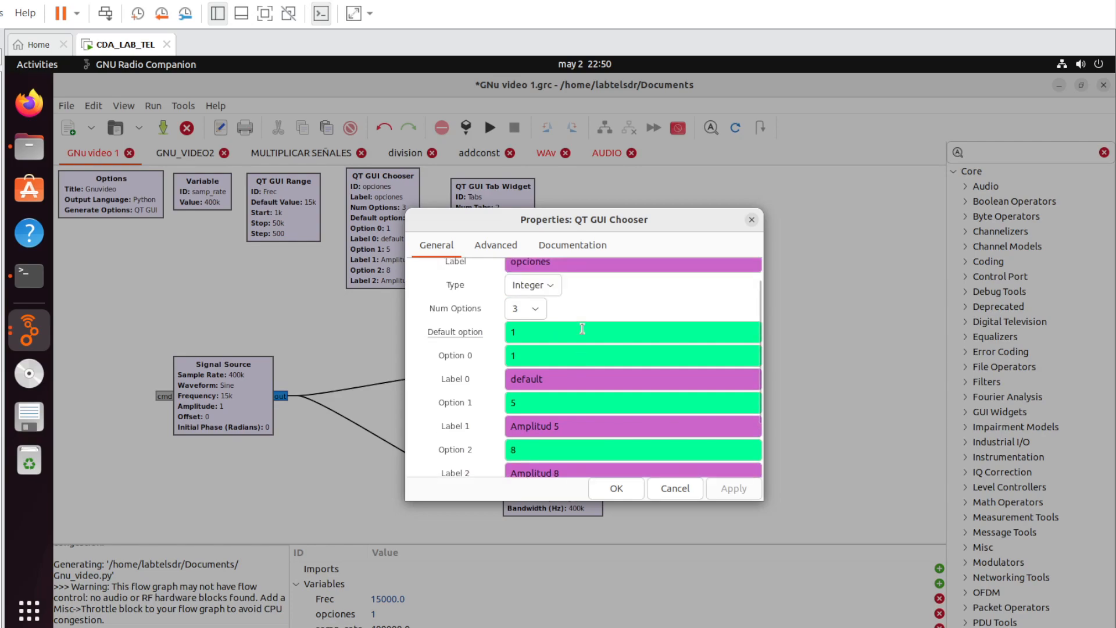
{"action": "left_click", "coordinate": [529, 307]}
{"action": "left_click", "coordinate": [597, 299]}
{"action": "scroll", "coordinate": [507, 382], "scroll_direction": "down", "scroll_amount": 1}
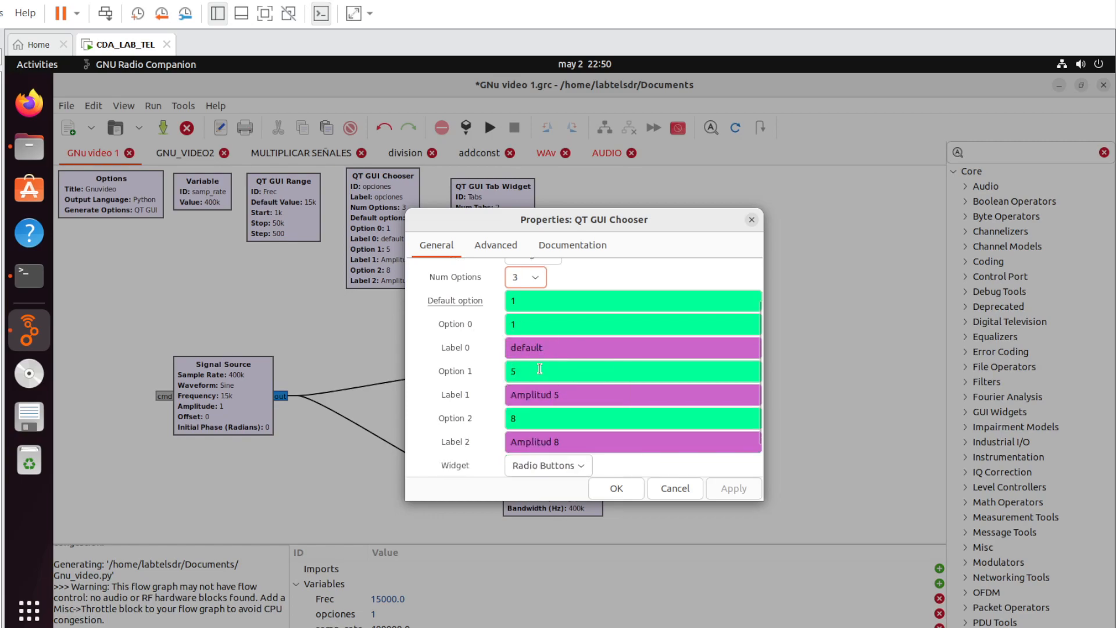
{"action": "scroll", "coordinate": [547, 427], "scroll_direction": "down", "scroll_amount": 1}
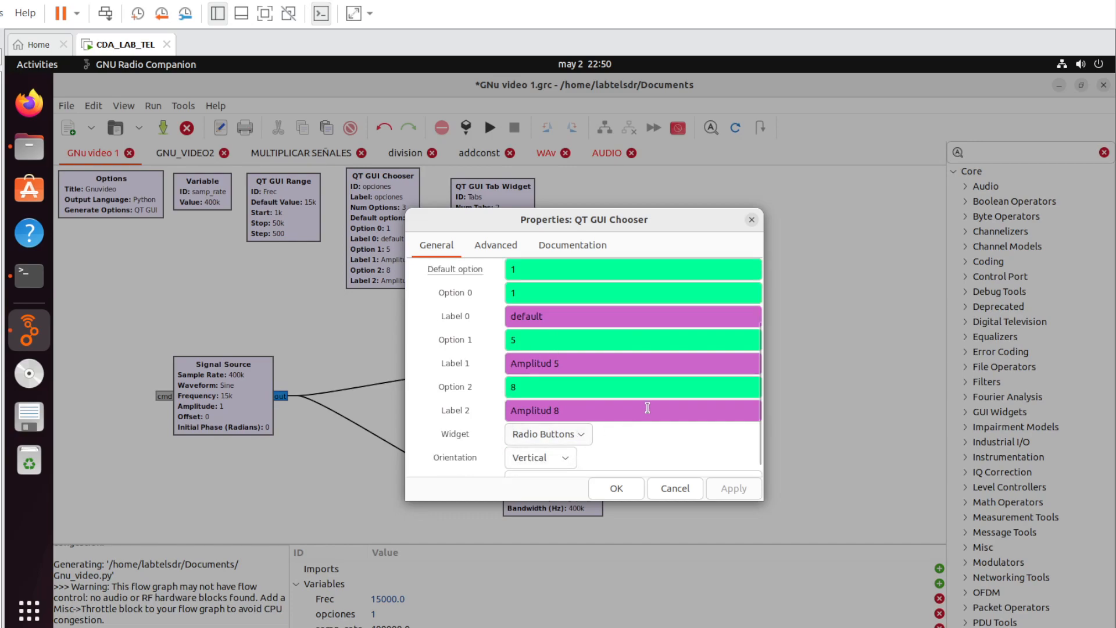
{"action": "scroll", "coordinate": [576, 435], "scroll_direction": "down", "scroll_amount": 1}
{"action": "left_click", "coordinate": [562, 439]}
{"action": "left_click", "coordinate": [616, 435]}
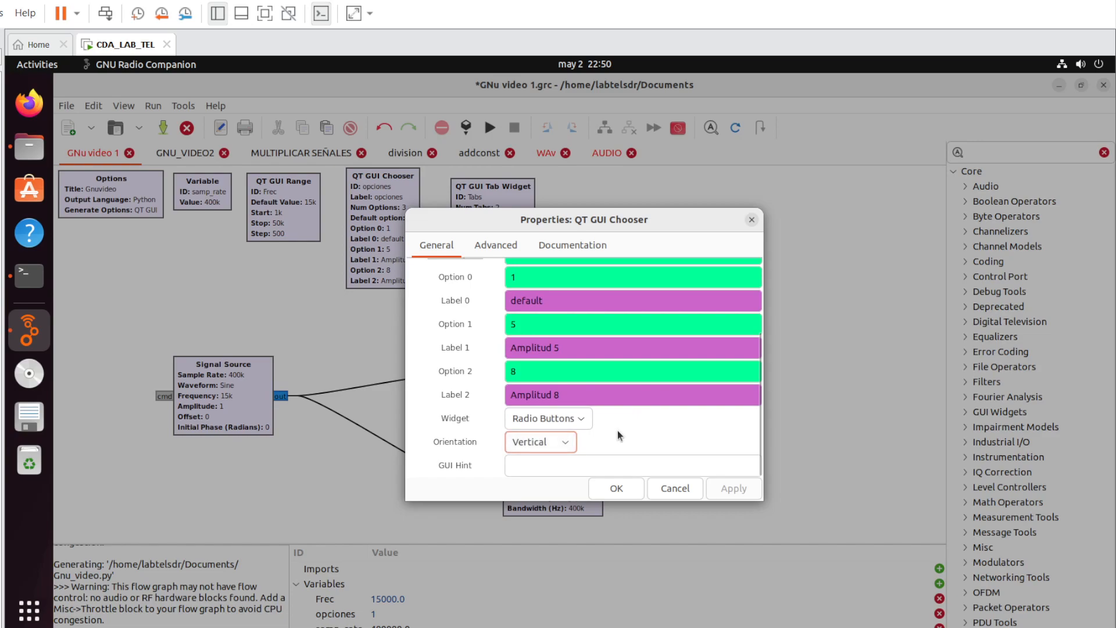
{"action": "left_click", "coordinate": [752, 218]}
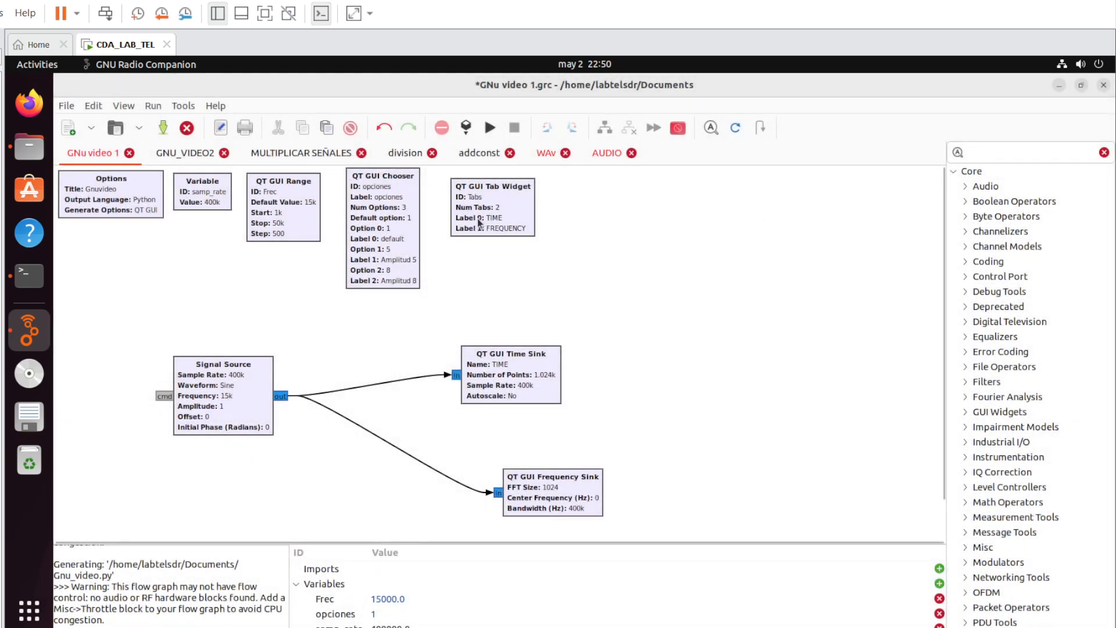
Examine the QT GUI Tab Widget's number of tabs, tab labels and GUI Hint
{"action": "double_click", "coordinate": [476, 218]}
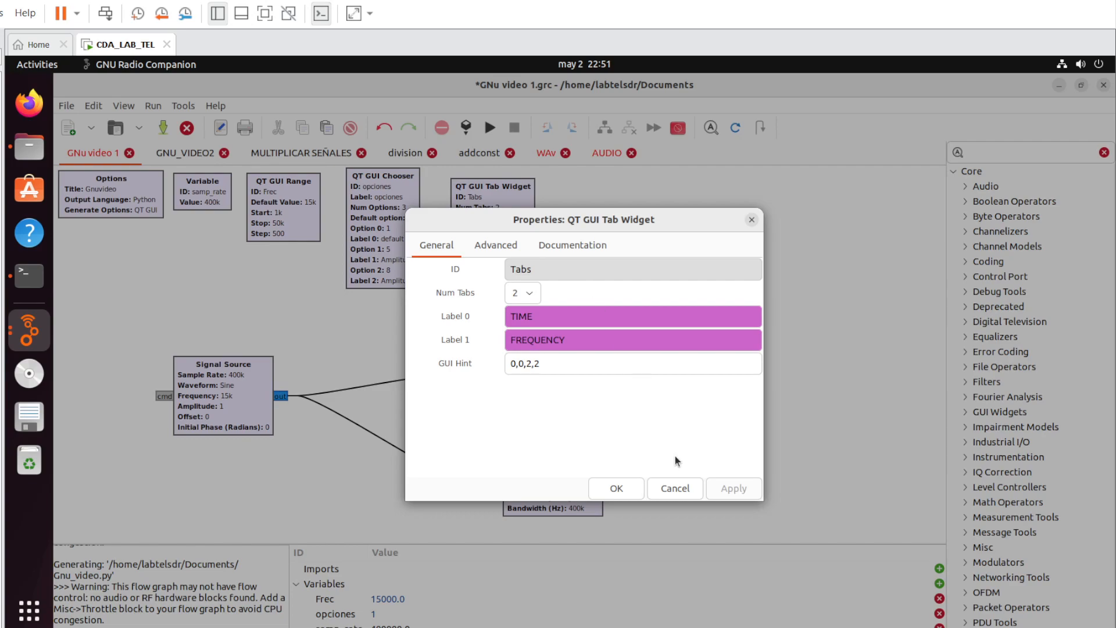
{"action": "left_click", "coordinate": [751, 222]}
Move the QT GUI Time Sink upward and the QT GUI Frequency Sink up and to the left, roughly beneath it
{"action": "left_click_drag", "start_coordinate": [538, 383], "coordinate": [549, 342]}
{"action": "left_click_drag", "start_coordinate": [562, 512], "coordinate": [525, 483]}
{"action": "left_click_drag", "start_coordinate": [523, 340], "coordinate": [513, 334]}
{"action": "left_click_drag", "start_coordinate": [528, 457], "coordinate": [528, 472]}
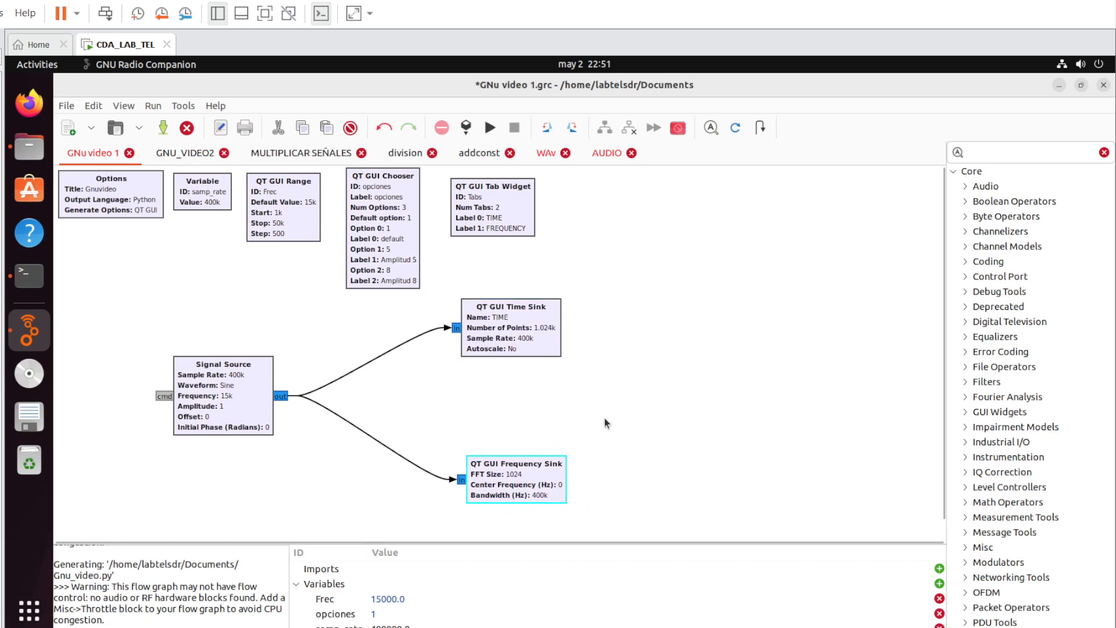
Examine how the Signal Source's sample rate, frequency and amplitude are linked to the variables
{"action": "double_click", "coordinate": [238, 395]}
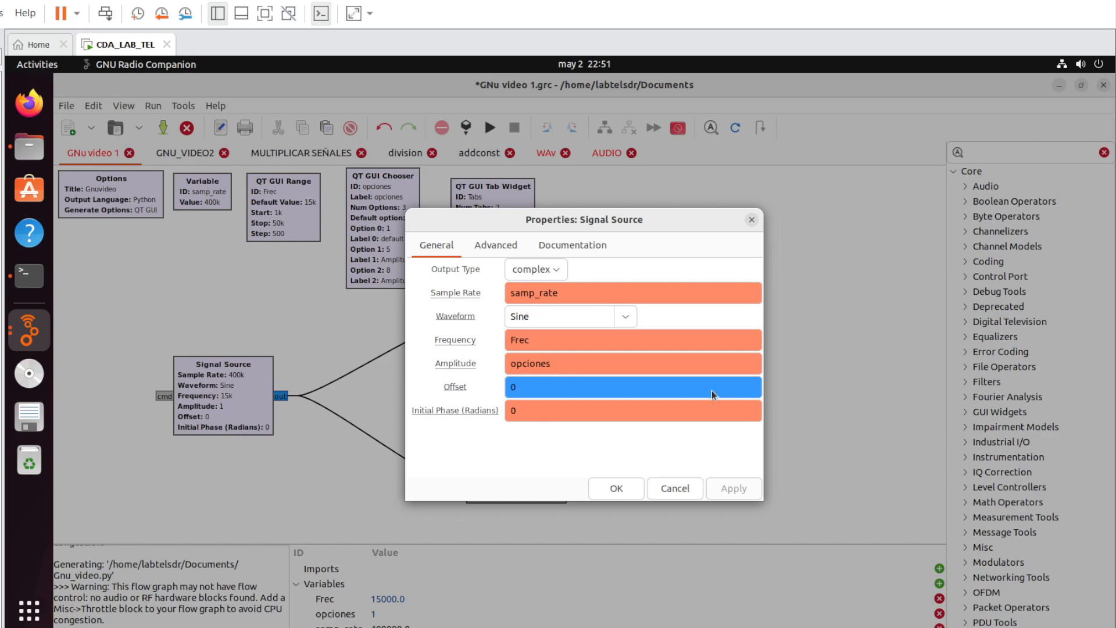
{"action": "left_click", "coordinate": [751, 220]}
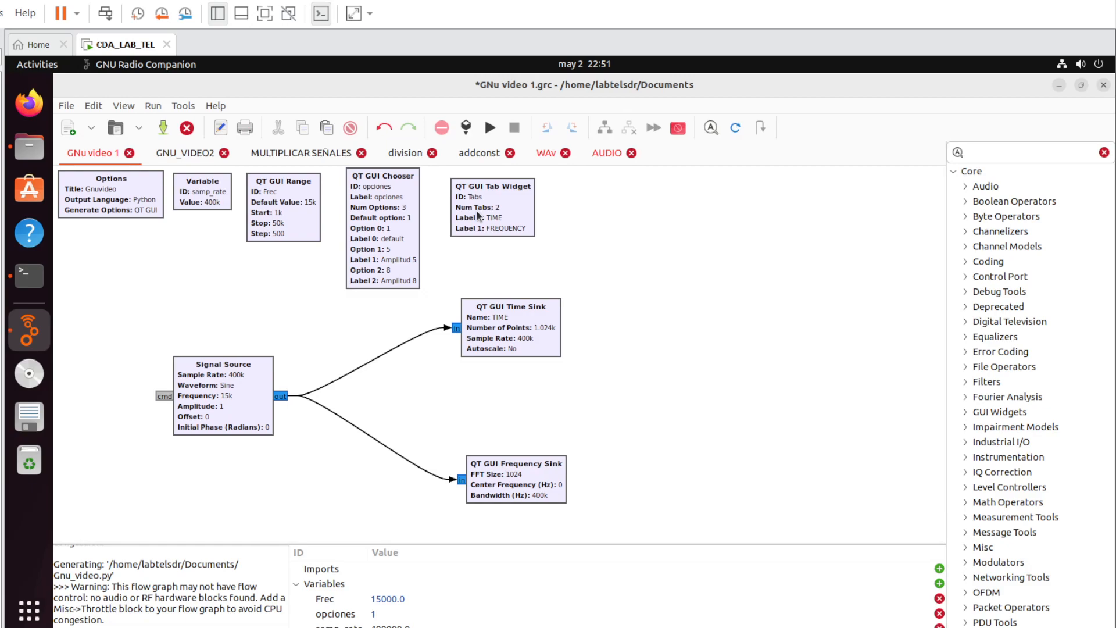
Align the QT GUI Time Sink with the Frequency Sink below it and review its general properties down to the GUI Hint
{"action": "mouse_move", "coordinate": [513, 344]}
{"action": "left_mouse_down"}
{"action": "mouse_move", "coordinate": [535, 344]}
{"action": "mouse_move", "coordinate": [522, 343]}
{"action": "left_mouse_up"}
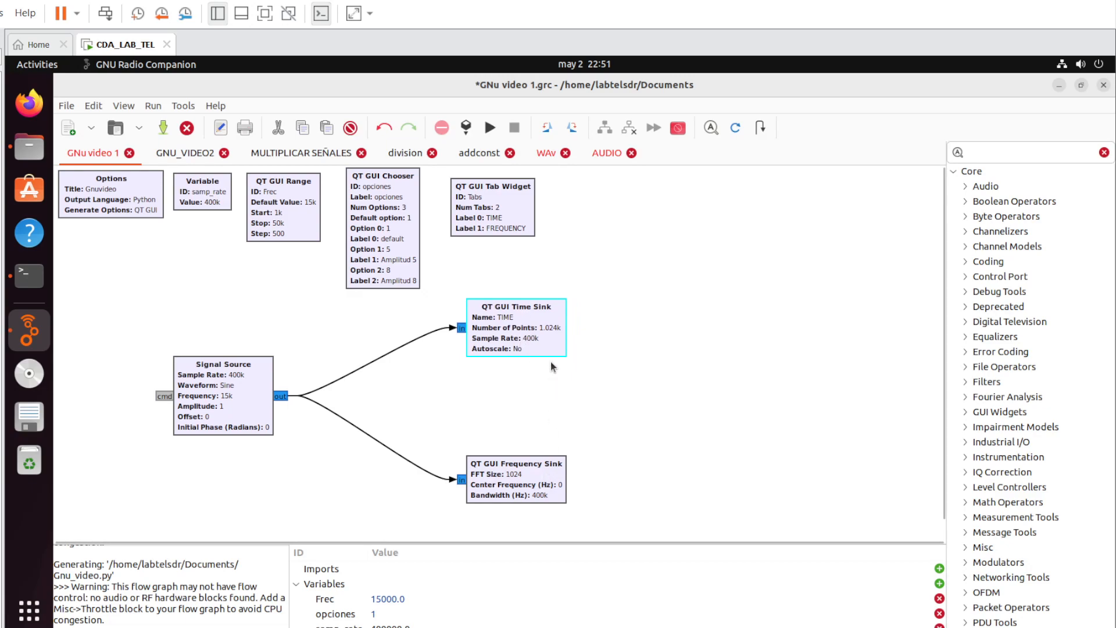
{"action": "double_click", "coordinate": [548, 339]}
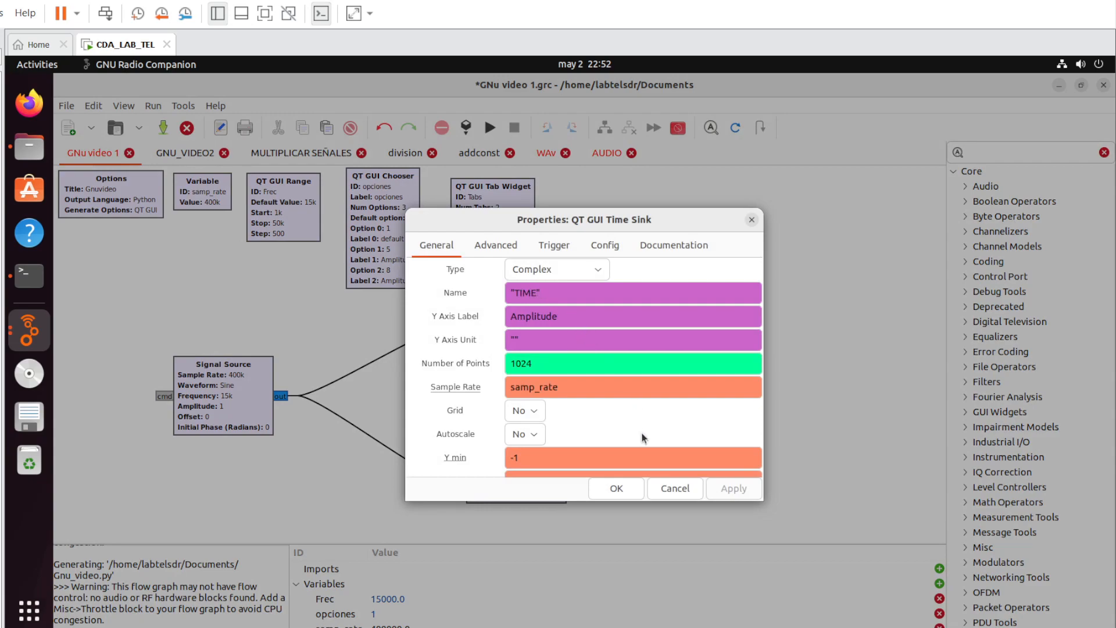
{"action": "scroll", "coordinate": [641, 410], "scroll_direction": "down", "scroll_amount": 1}
{"action": "scroll", "coordinate": [567, 367], "scroll_direction": "down", "scroll_amount": 2}
{"action": "scroll", "coordinate": [603, 396], "scroll_direction": "down", "scroll_amount": 1}
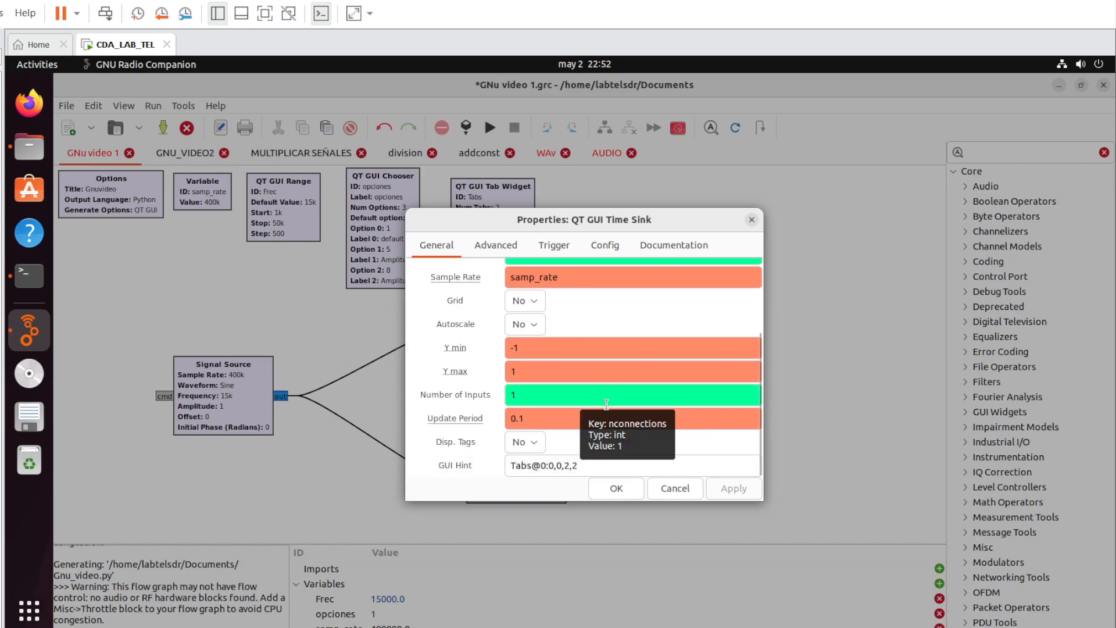
{"action": "left_click", "coordinate": [751, 219]}
Compare the QT GUI Tab Widget's ID and GUI Hint with the Time Sink's GUI Hint, leaving both unchanged
{"action": "double_click", "coordinate": [499, 211]}
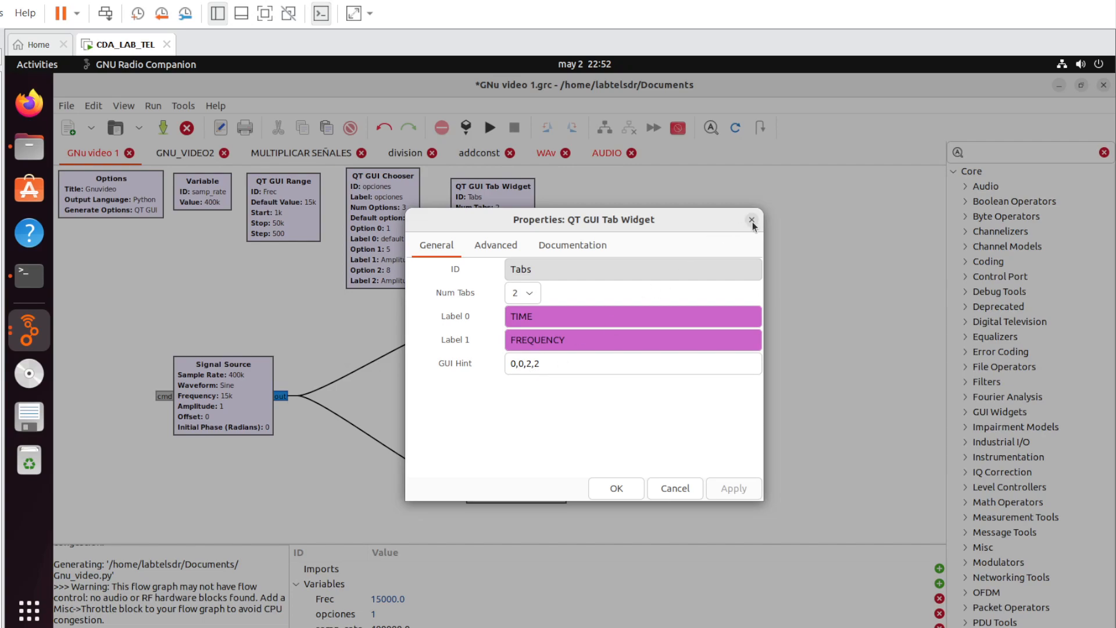
{"action": "left_click", "coordinate": [668, 488]}
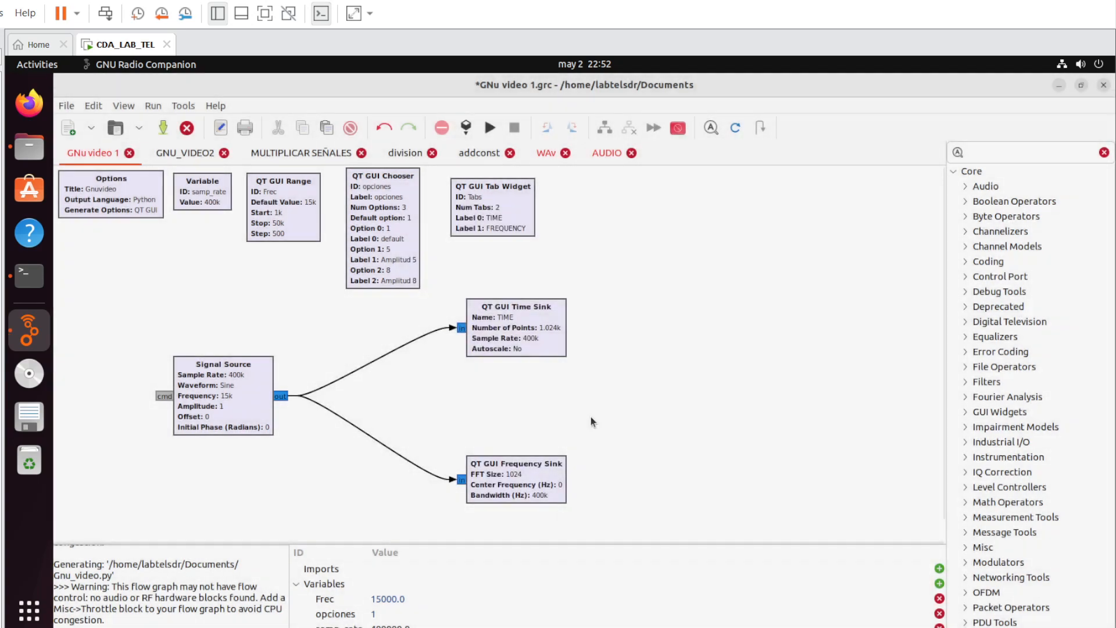
{"action": "double_click", "coordinate": [528, 323]}
{"action": "scroll", "coordinate": [637, 427], "scroll_direction": "down", "scroll_amount": 3}
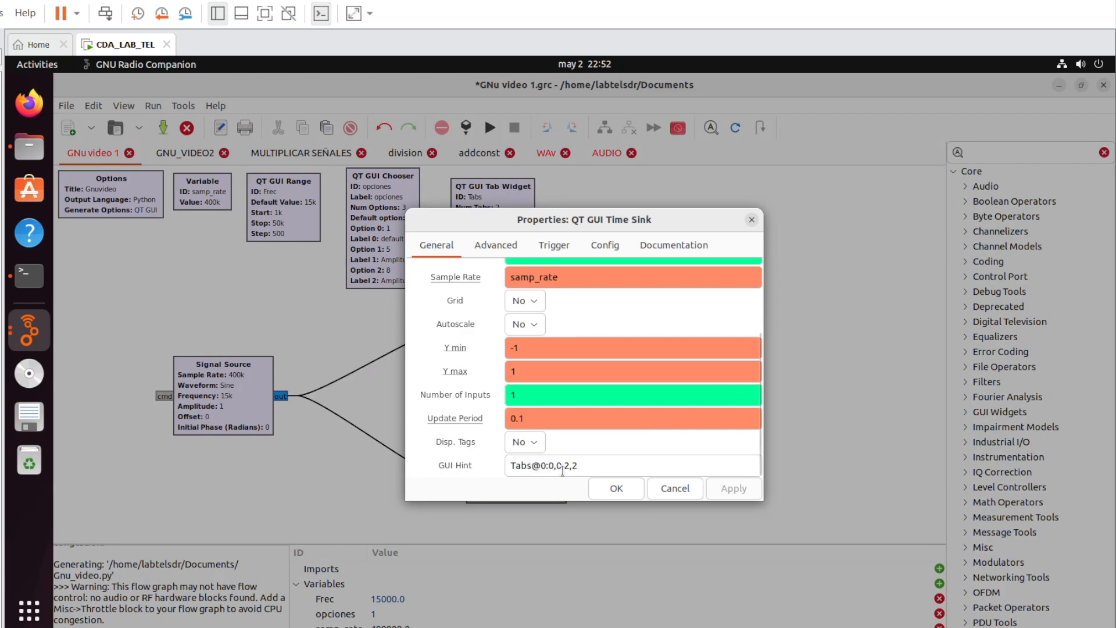
{"action": "left_click_drag", "start_coordinate": [587, 468], "coordinate": [559, 465]}
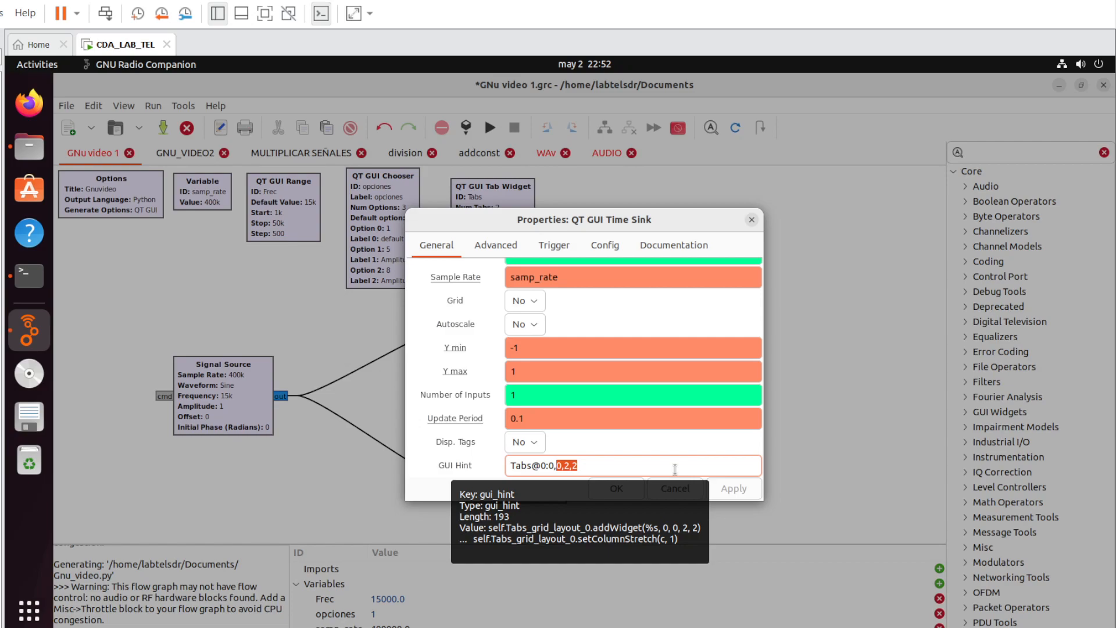
{"action": "left_click", "coordinate": [663, 491]}
Review the QT GUI Frequency Sink's general properties, such as center frequency, bandwidth and Y range
{"action": "double_click", "coordinate": [556, 473]}
{"action": "scroll", "coordinate": [606, 431], "scroll_direction": "down", "scroll_amount": 3}
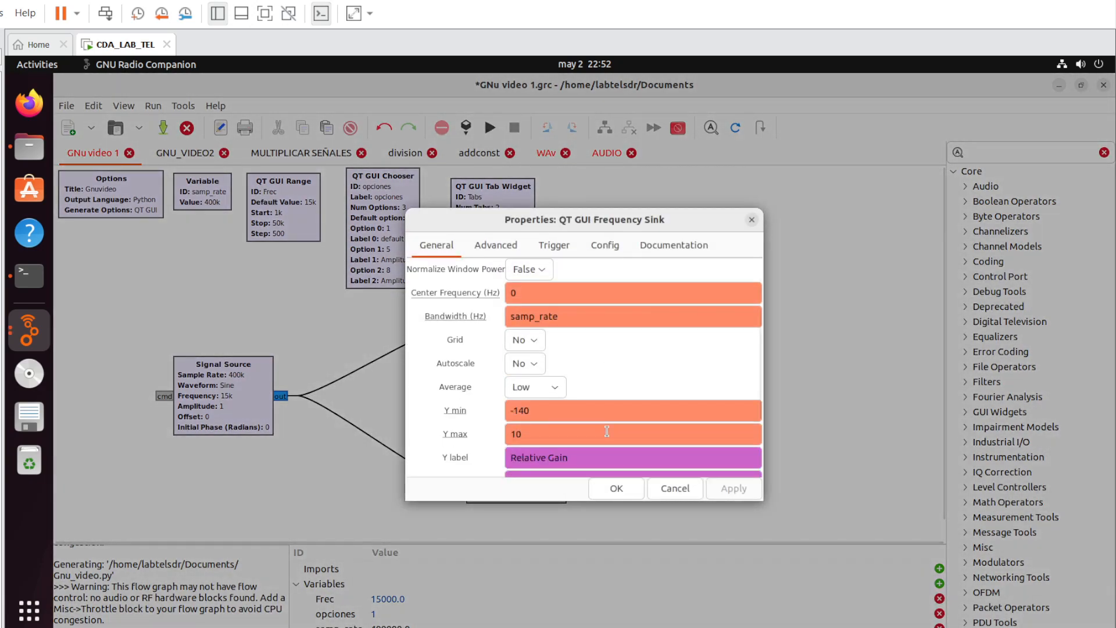
{"action": "left_click", "coordinate": [754, 221]}
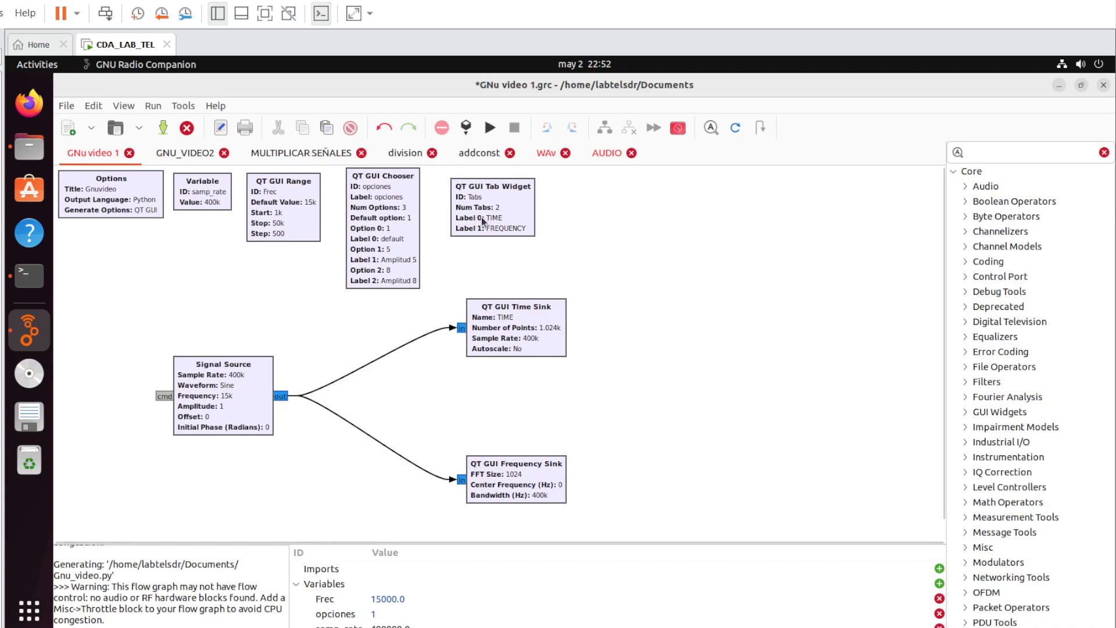
Check the tab index and grid position in the QT GUI Time Sink's GUI Hint
{"action": "double_click", "coordinate": [515, 332]}
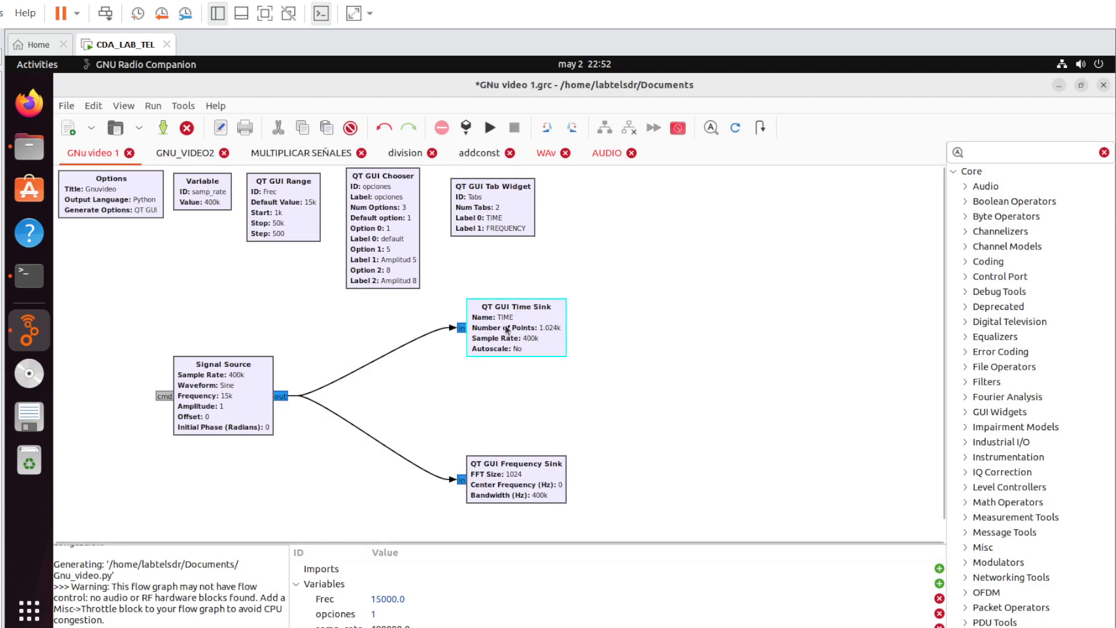
{"action": "scroll", "coordinate": [601, 405], "scroll_direction": "down", "scroll_amount": 5}
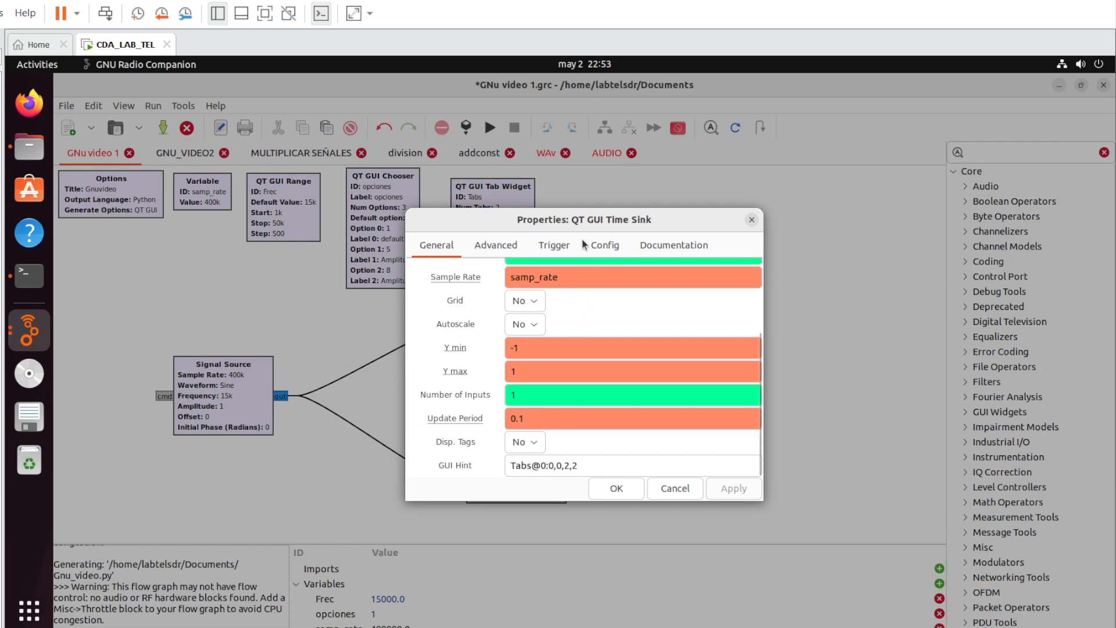
{"action": "left_click", "coordinate": [616, 491]}
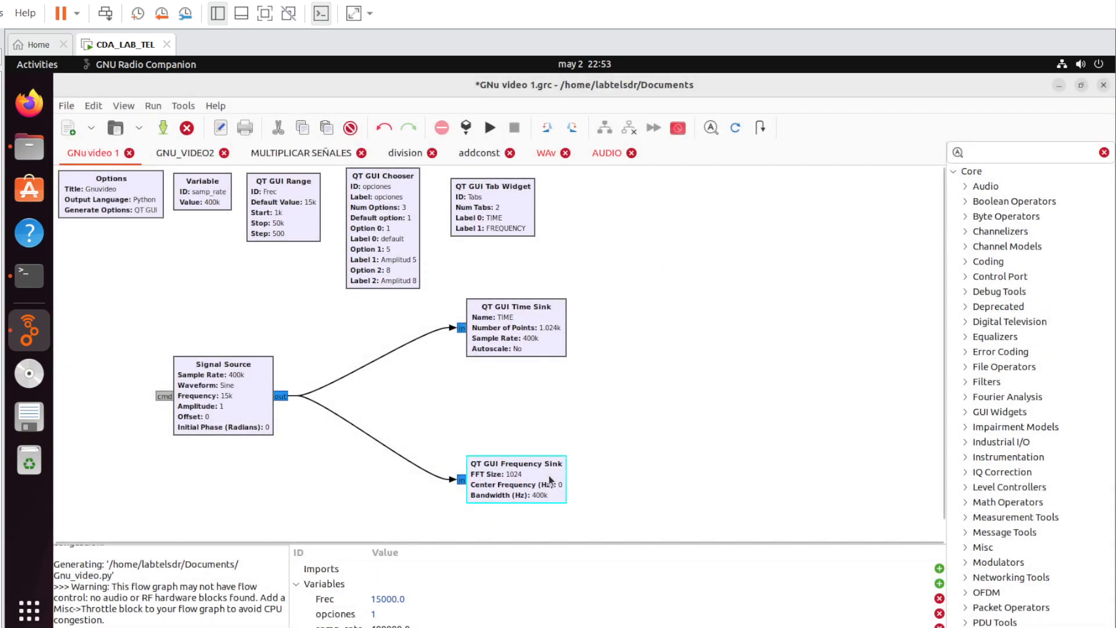
Check the tab assignment in the QT GUI Frequency Sink's GUI Hint, close its properties and maximize the window again
{"action": "double_click", "coordinate": [548, 480]}
{"action": "scroll", "coordinate": [587, 436], "scroll_direction": "down", "scroll_amount": 5}
{"action": "scroll", "coordinate": [588, 447], "scroll_direction": "down", "scroll_amount": 1}
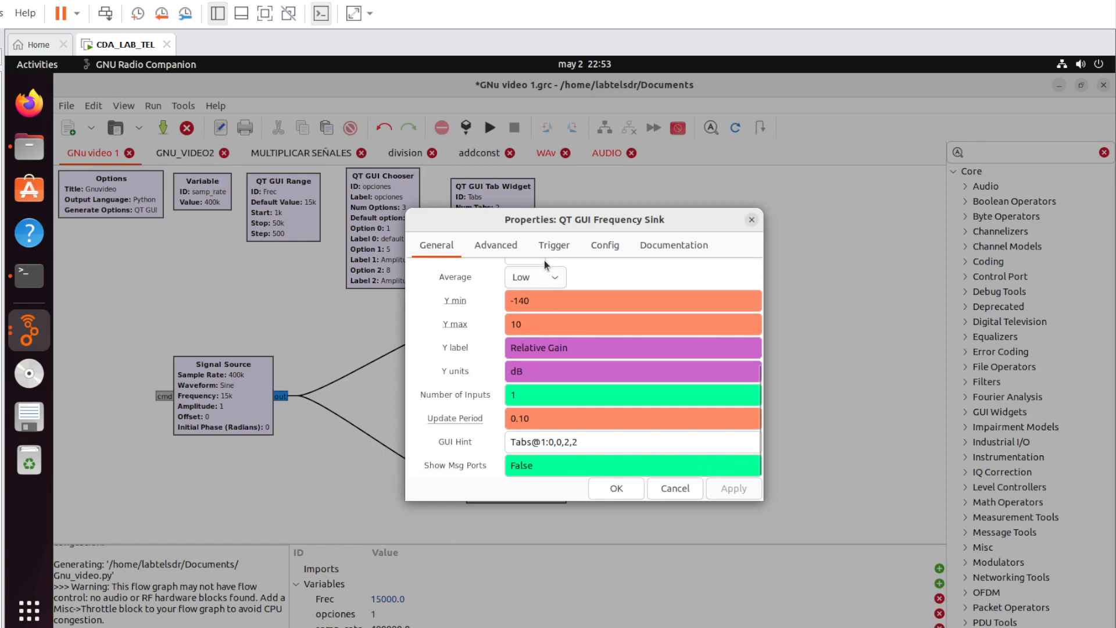
{"action": "left_click_drag", "start_coordinate": [545, 266], "coordinate": [547, 284]}
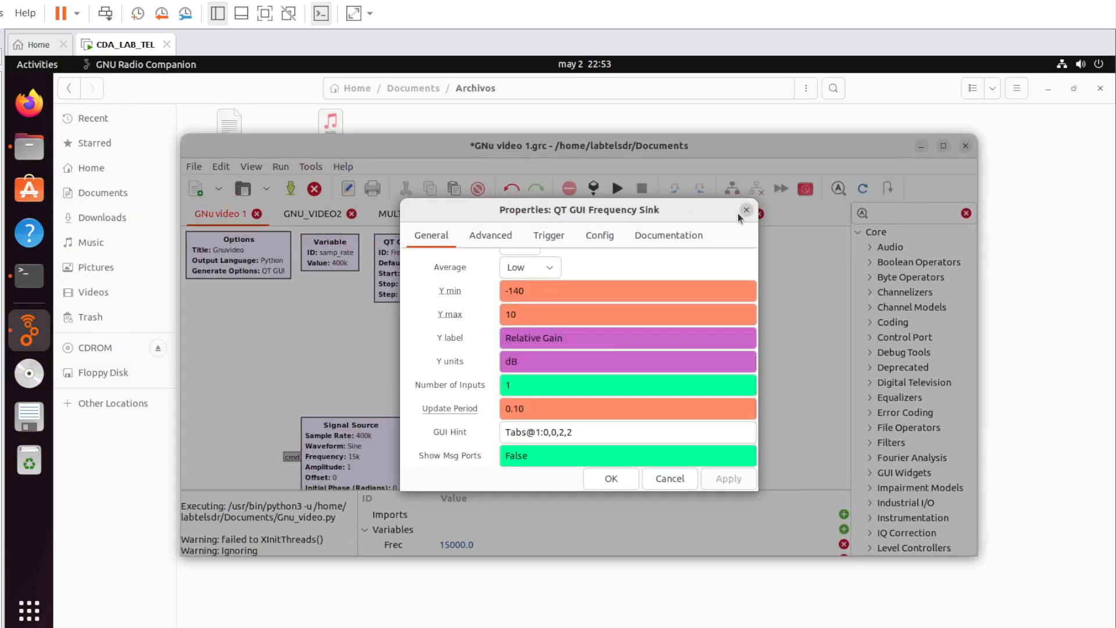
{"action": "left_click", "coordinate": [745, 210]}
{"action": "left_click", "coordinate": [943, 145]}
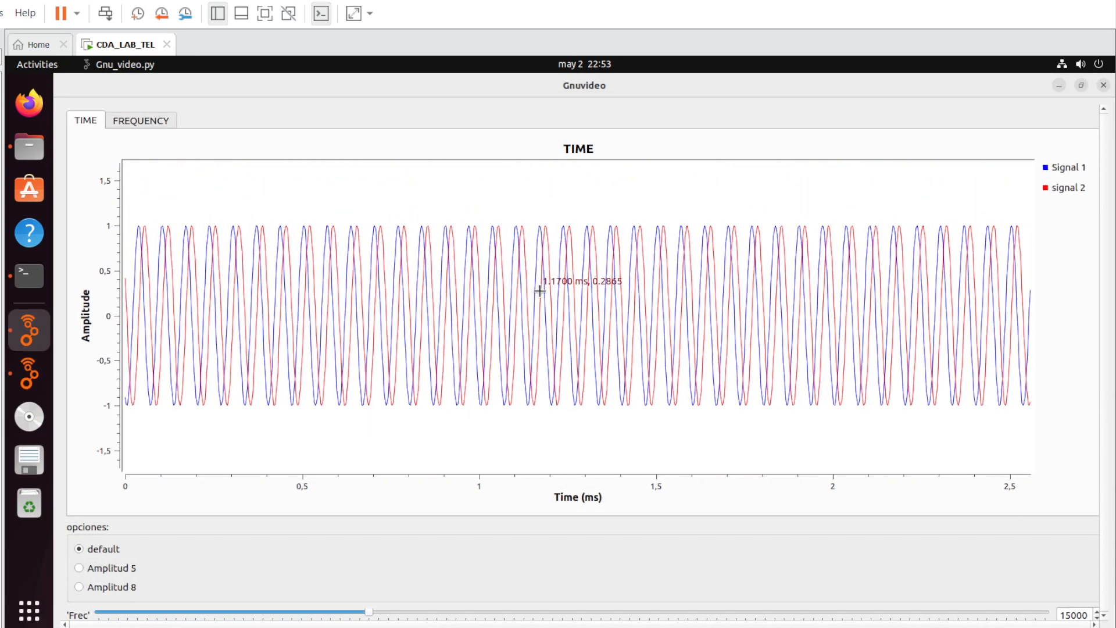
Hide and show the signal 2 and Signal 1 curves in the running TIME plot
{"action": "left_click", "coordinate": [1064, 186]}
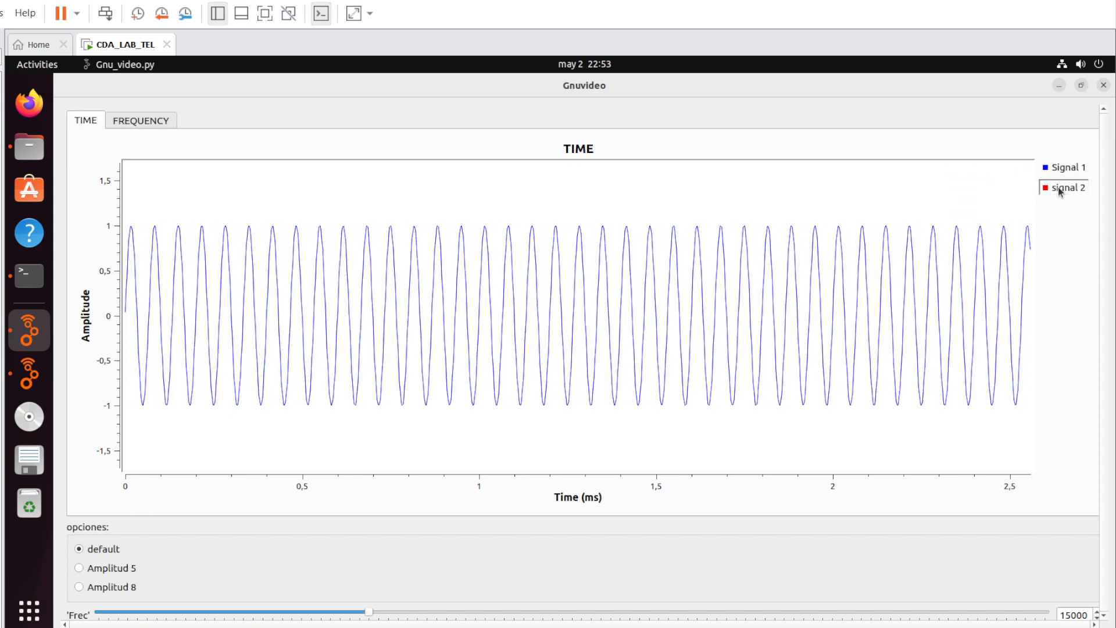
{"action": "left_click", "coordinate": [1058, 167]}
{"action": "left_click", "coordinate": [1057, 167]}
{"action": "left_click", "coordinate": [1055, 187]}
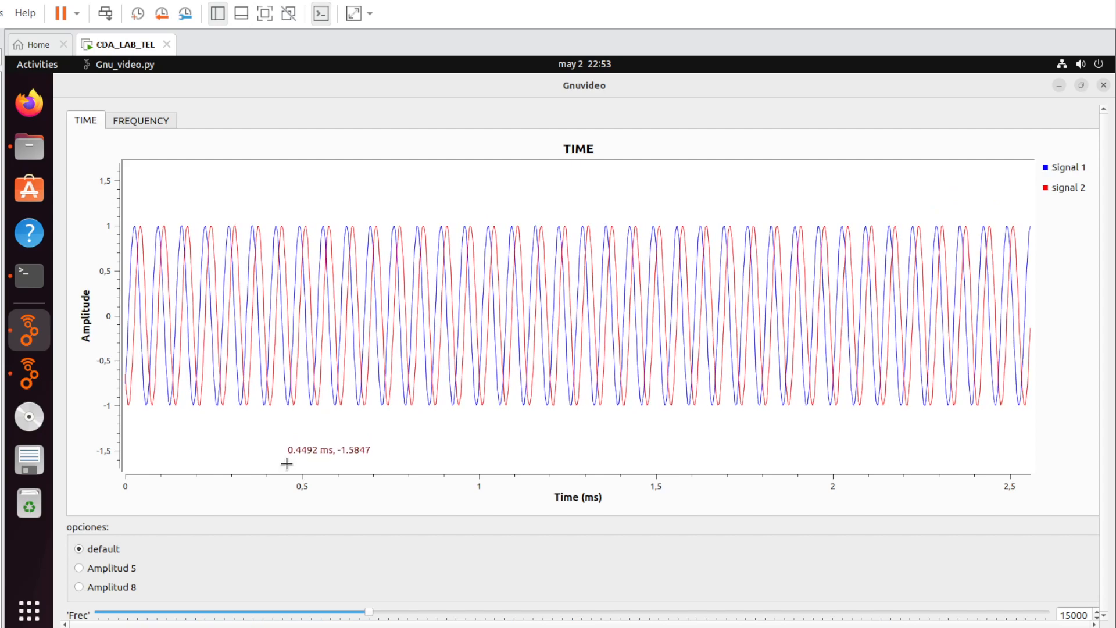
In the running TIME plot, set Frec to 8000 and demonstrate the Amplitud 5 and Amplitud 8 options with an enlarged amplitude range
{"action": "left_click_drag", "start_coordinate": [369, 617], "coordinate": [234, 616]}
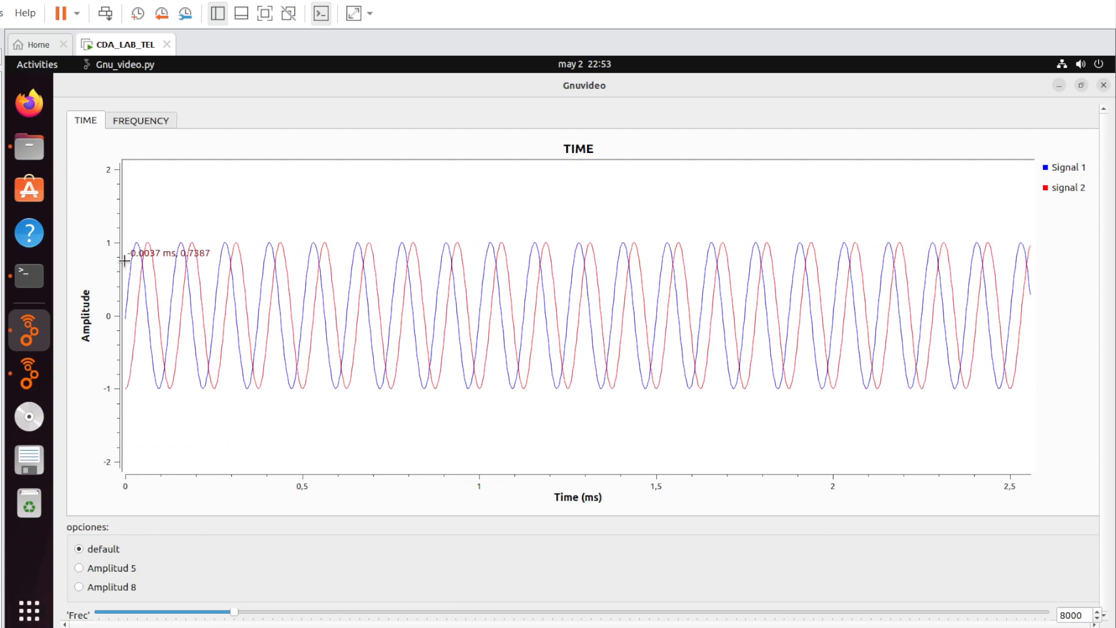
{"action": "left_click", "coordinate": [79, 568]}
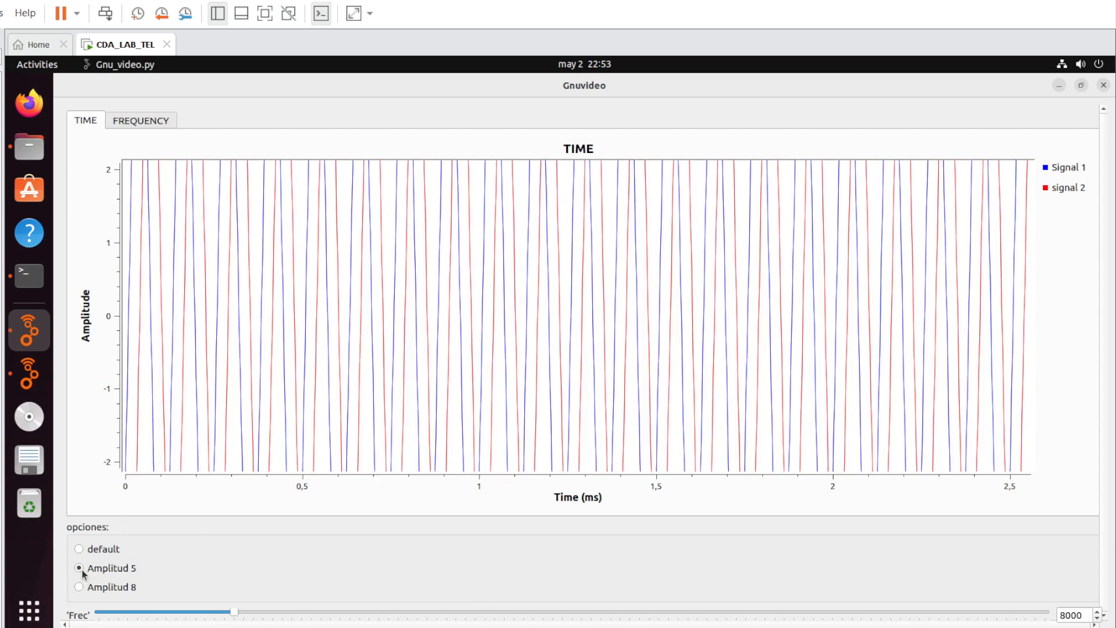
{"action": "scroll", "coordinate": [429, 302], "scroll_direction": "up", "scroll_amount": 3}
{"action": "scroll", "coordinate": [203, 403], "scroll_direction": "up", "scroll_amount": 5}
{"action": "scroll", "coordinate": [251, 401], "scroll_direction": "up", "scroll_amount": 3}
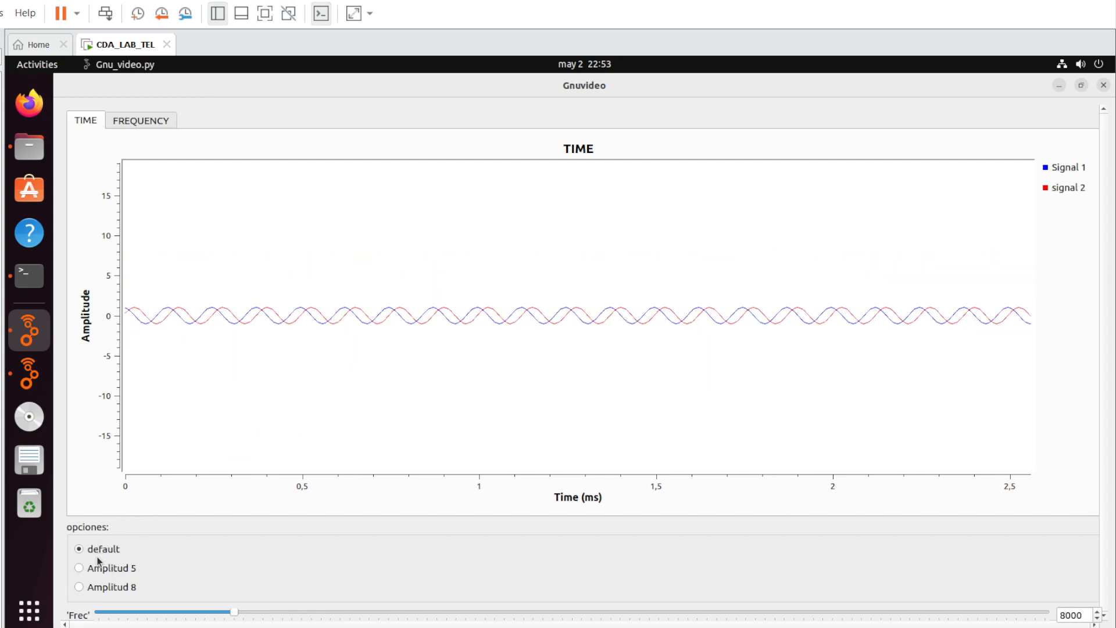
{"action": "left_click", "coordinate": [99, 588]}
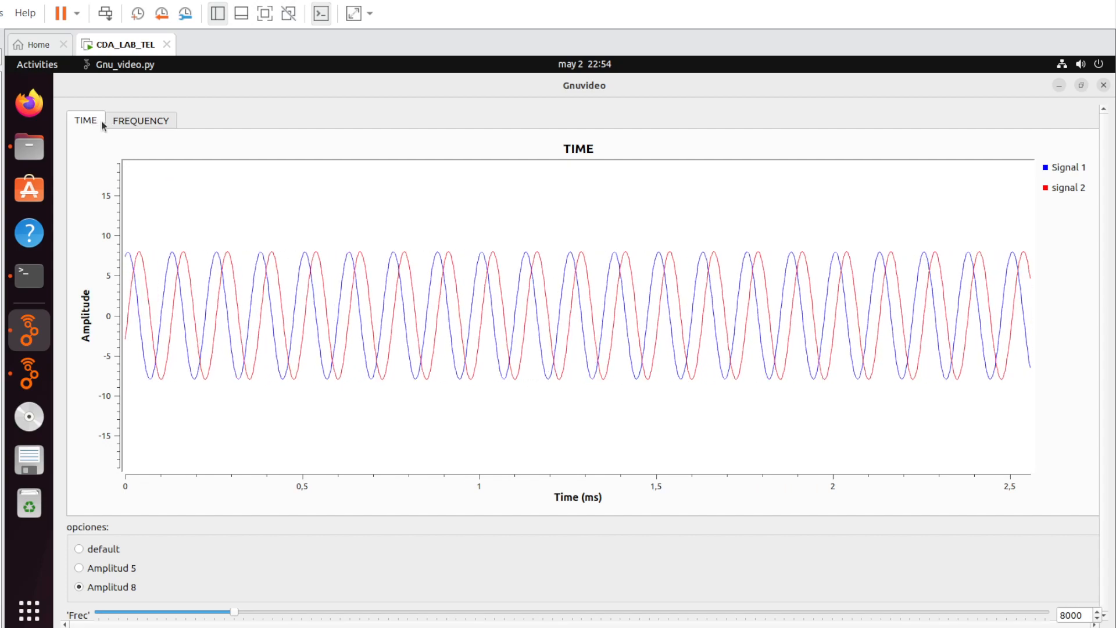
In the FREQUENCY plot, select the default amplitude option and raise Frec to 35500 and on to 40500
{"action": "left_click", "coordinate": [142, 121]}
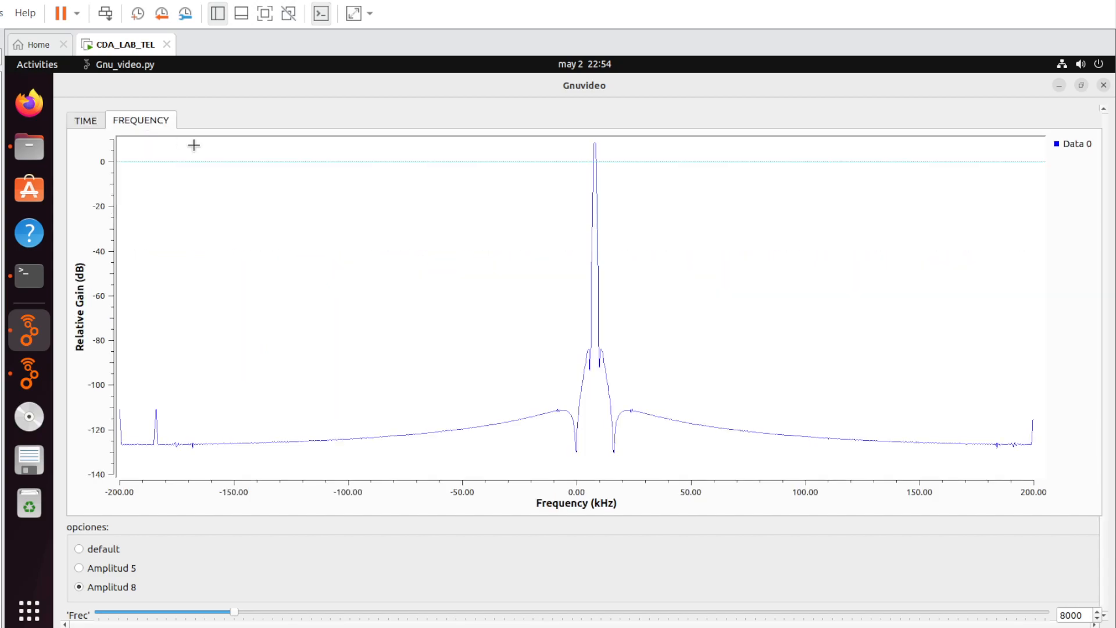
{"action": "left_click", "coordinate": [89, 550]}
{"action": "left_click_drag", "start_coordinate": [233, 611], "coordinate": [775, 614]}
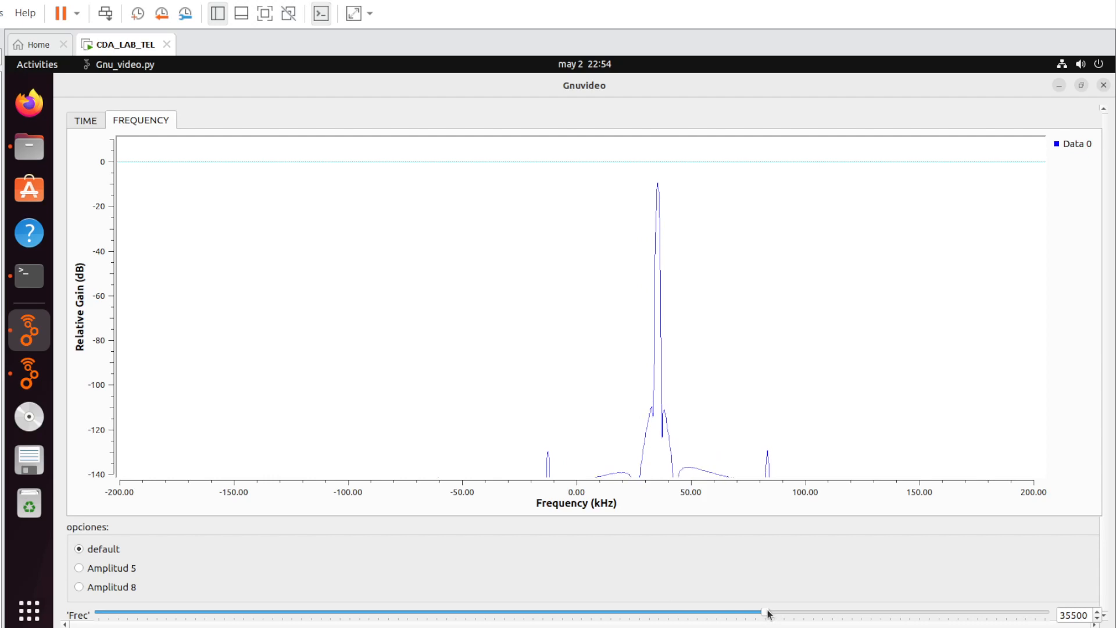
{"action": "left_click_drag", "start_coordinate": [767, 612], "coordinate": [874, 620]}
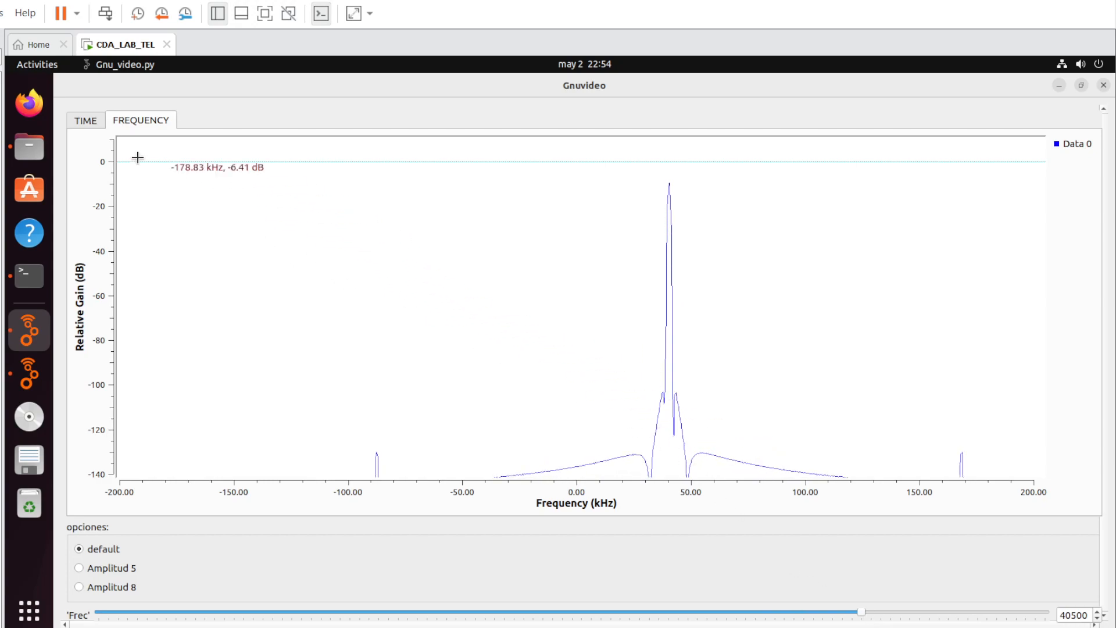
View the TIME plot at the current frequency and close the running Gnuvideo window
{"action": "left_click", "coordinate": [95, 125]}
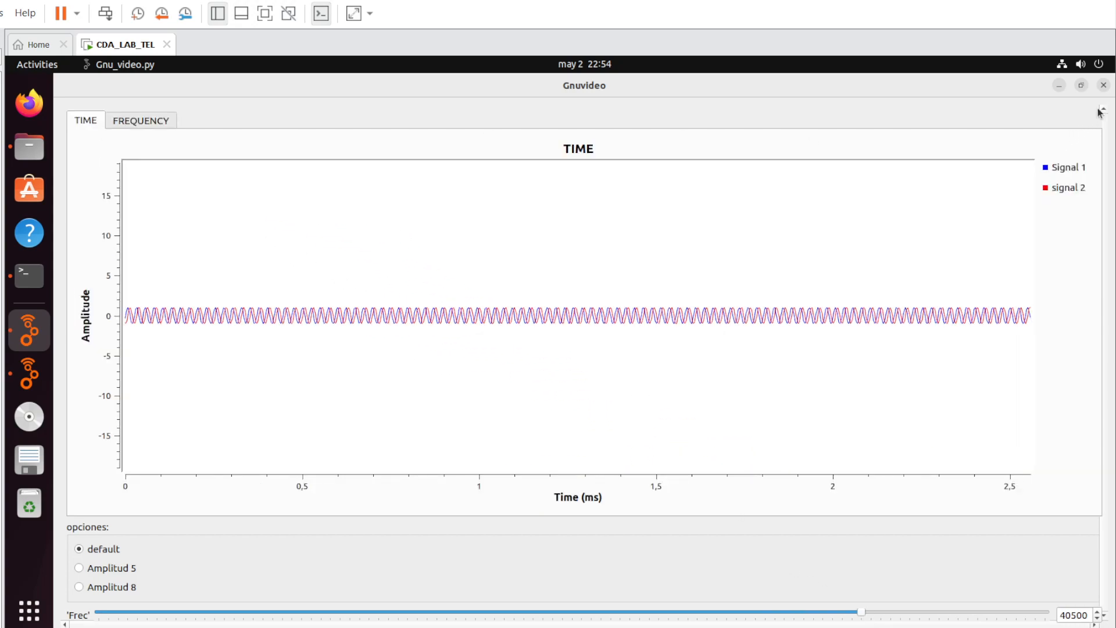
{"action": "left_click", "coordinate": [1103, 85]}
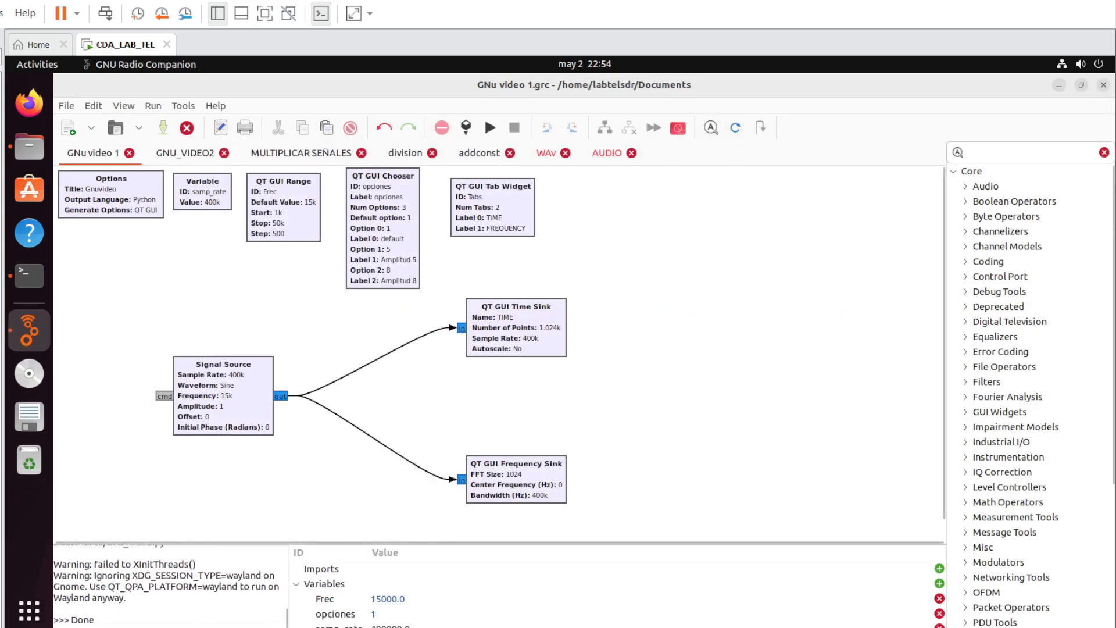